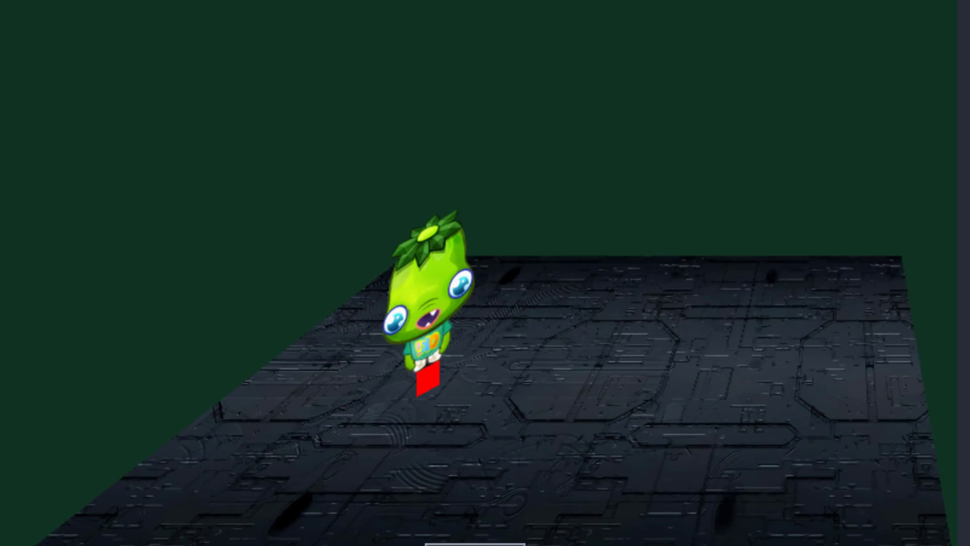
Move the green character forward over the perspective-projected floor with the W key
{"action": "key", "text": "w"}
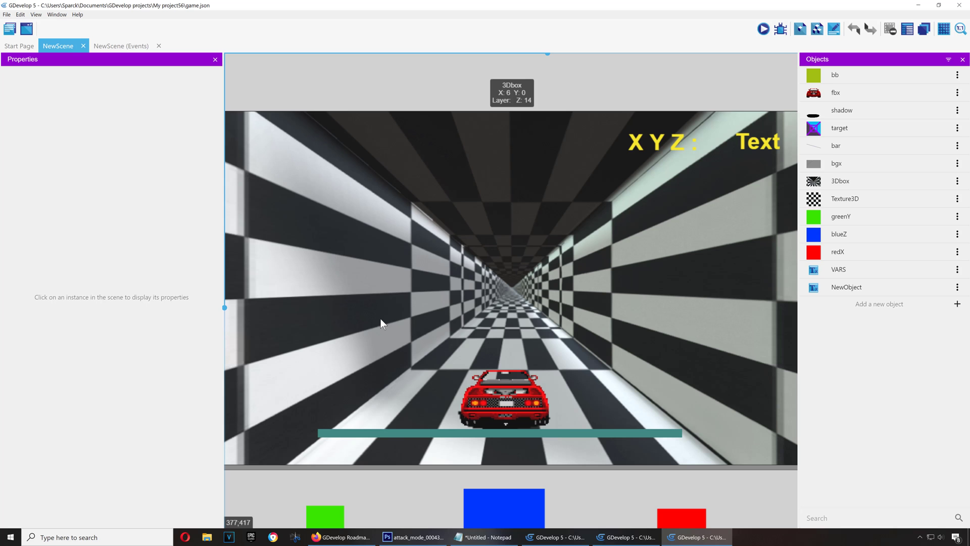
Preview the tunnel racing scene and steer the red car left and right repeatedly
{"action": "left_click", "coordinate": [764, 29]}
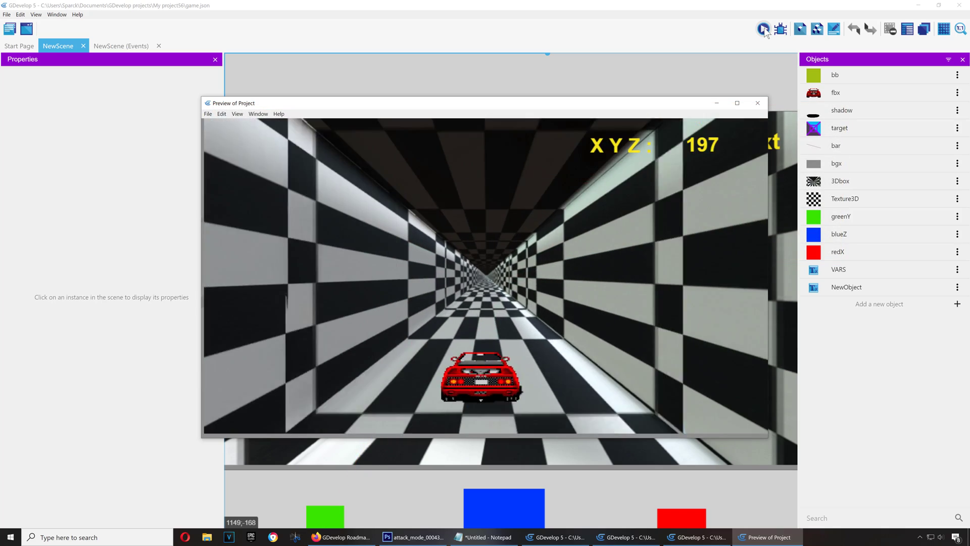
{"action": "key", "text": "Left"}
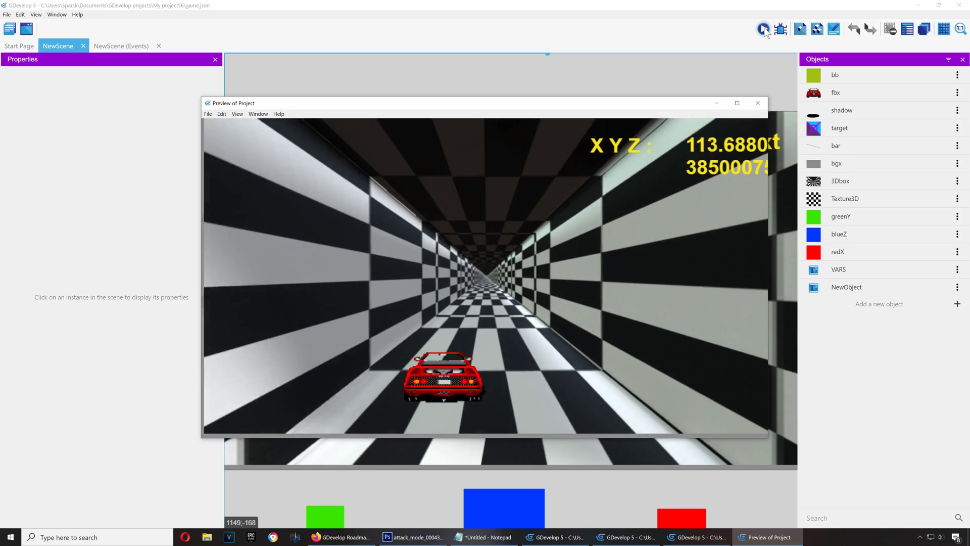
{"action": "key", "text": "Right"}
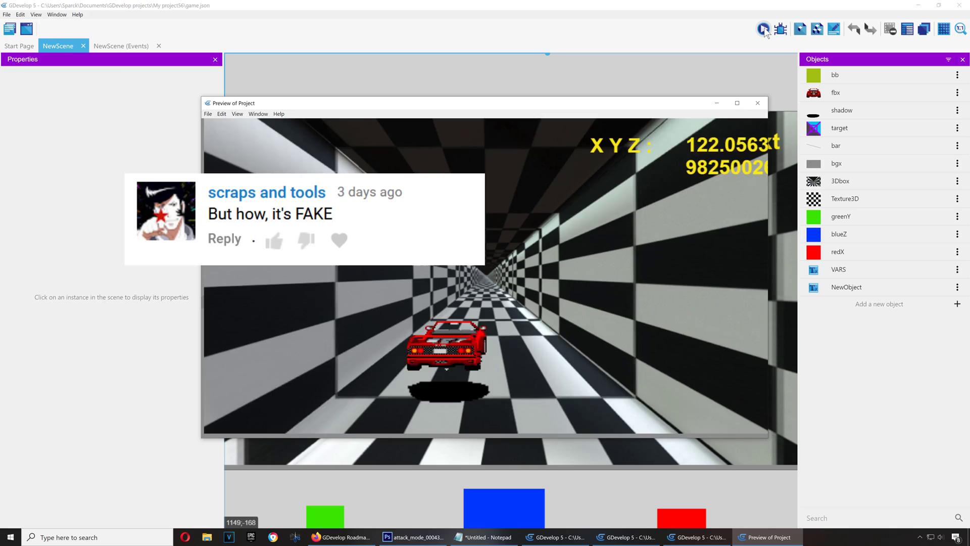
{"action": "key", "text": "Left"}
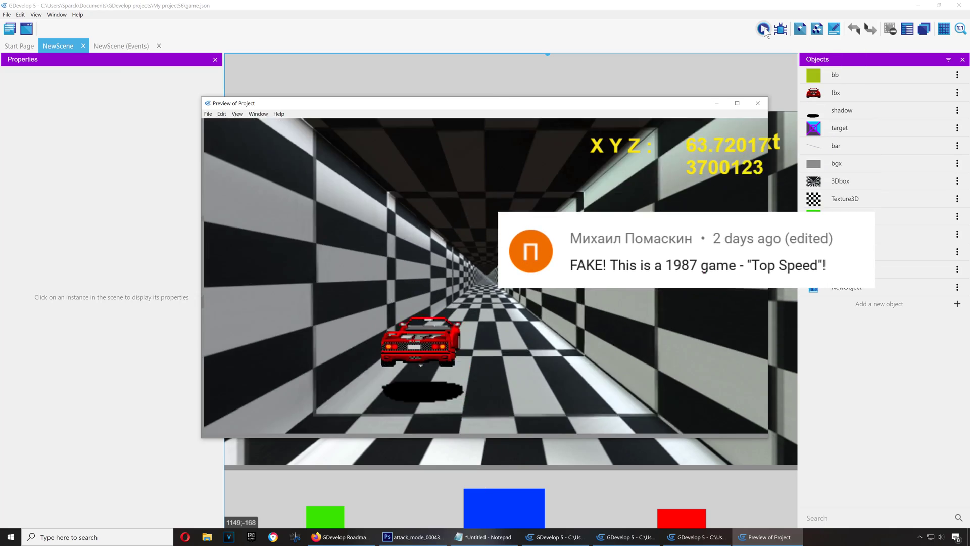
{"action": "key", "text": "Right"}
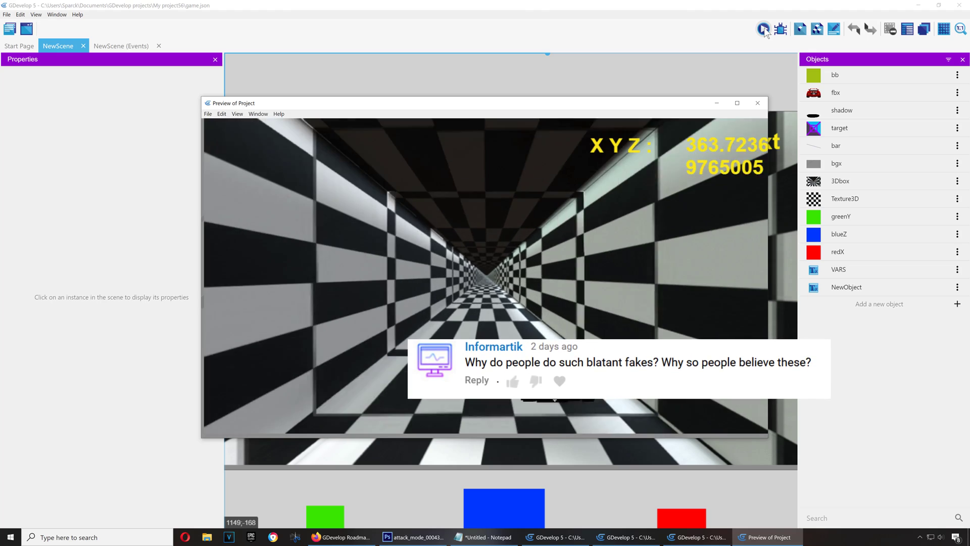
{"action": "key", "text": "Left"}
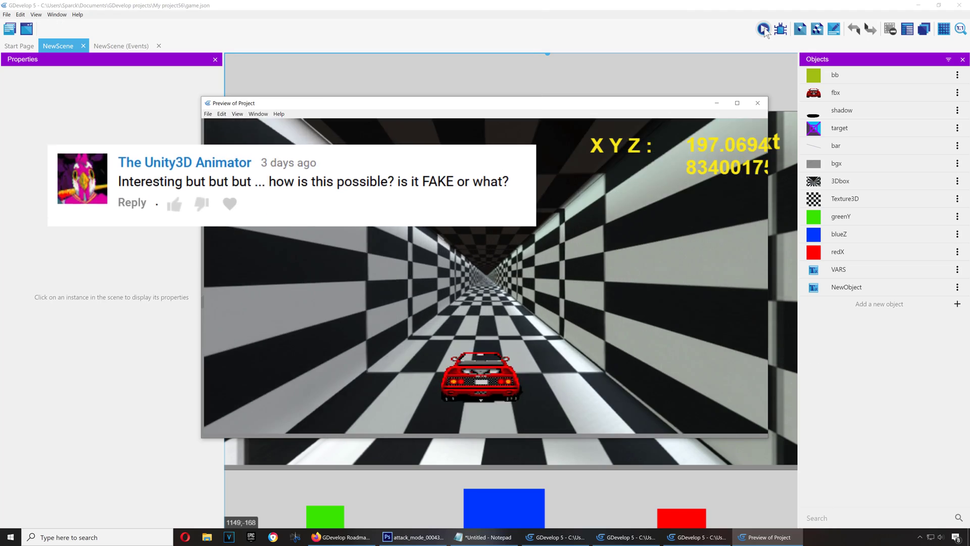
{"action": "key", "text": "Right"}
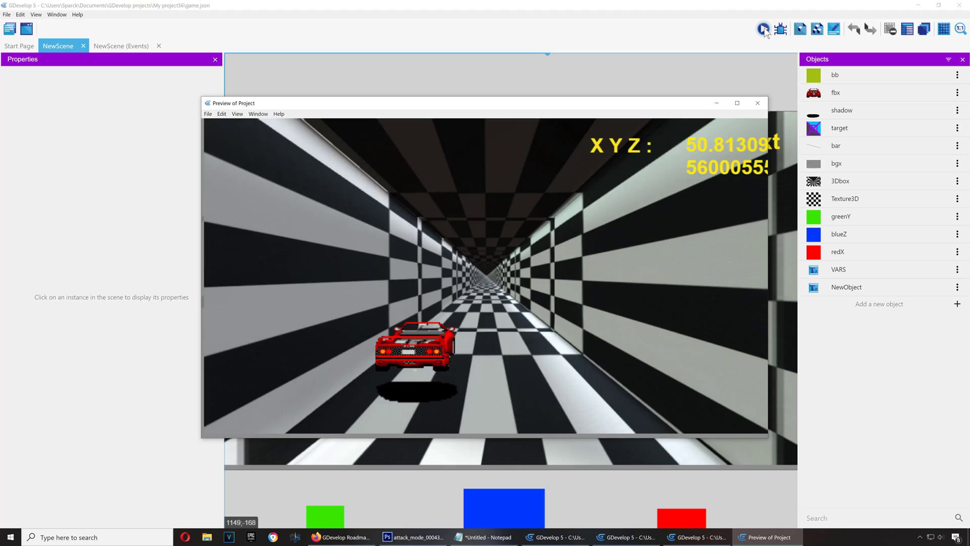
Steer the car across the tunnel and make it jump with Space
{"action": "key", "text": "Left"}
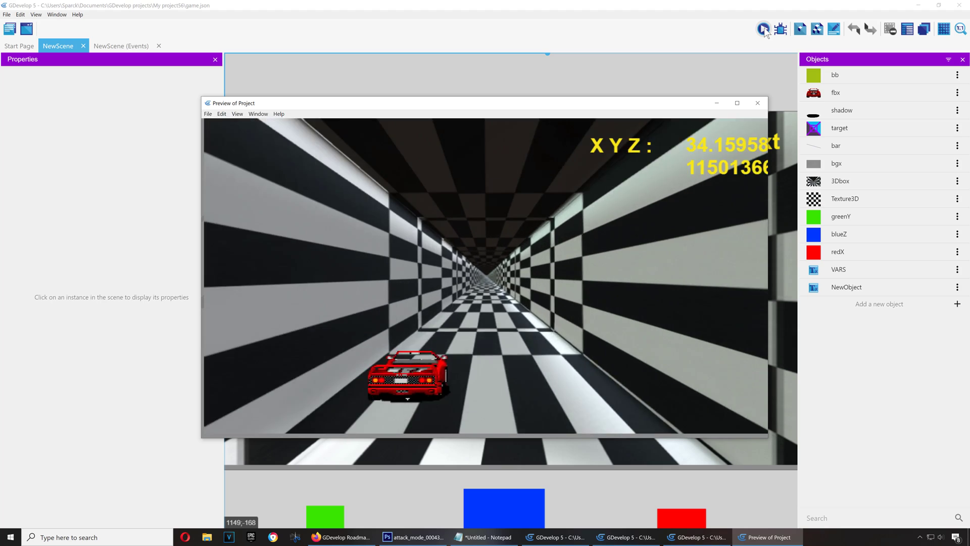
{"action": "key", "text": "Right"}
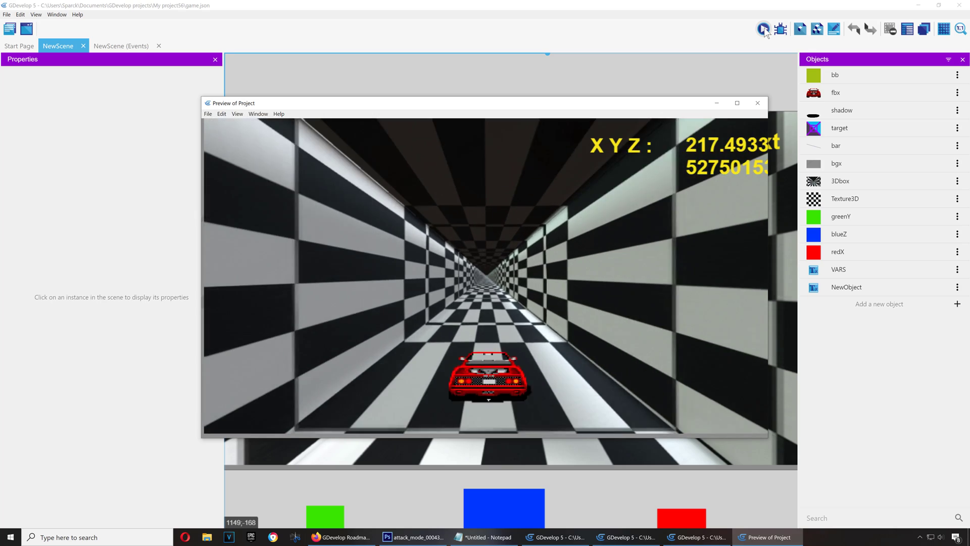
{"action": "key", "text": "Left"}
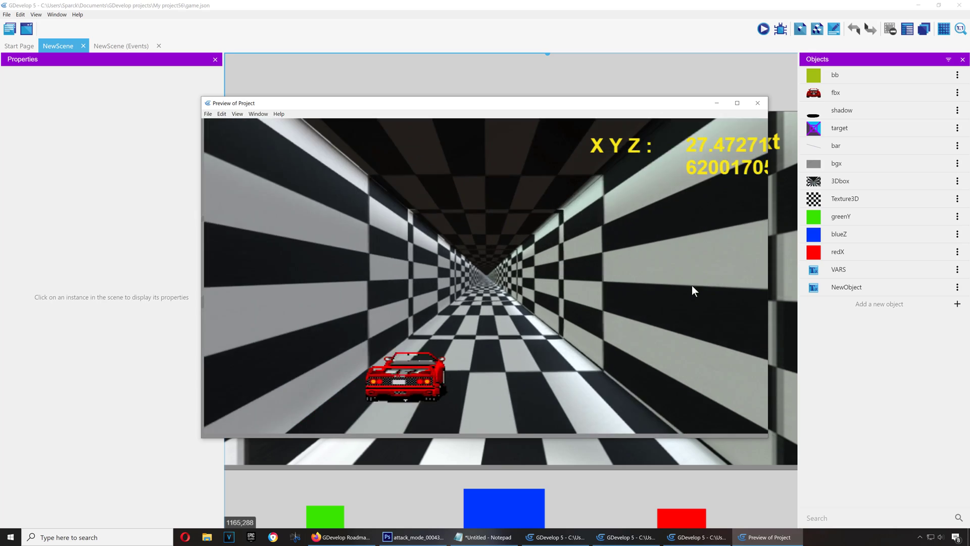
{"action": "key", "text": "space"}
{"action": "key", "text": "Right"}
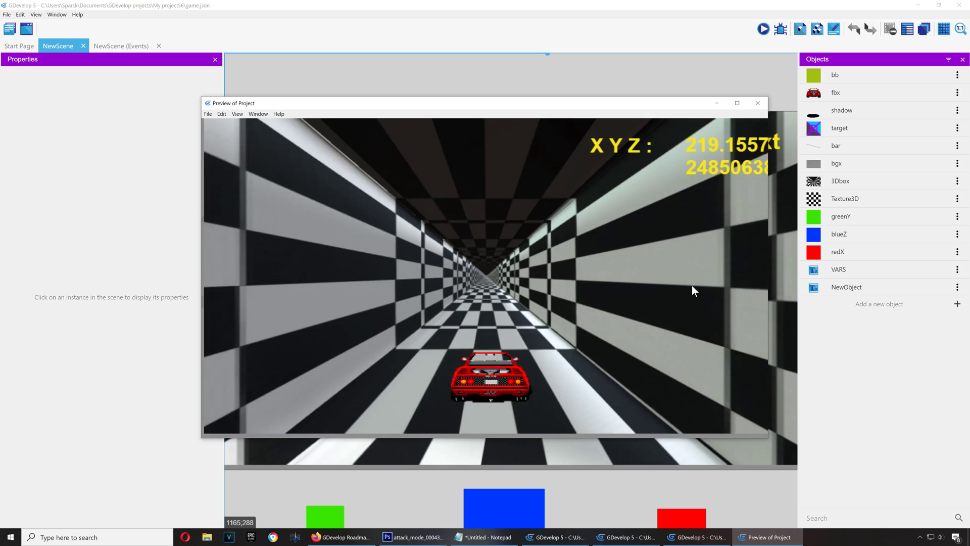
Weave the car left and right across the tunnel, then close the preview
{"action": "key", "text": "Right"}
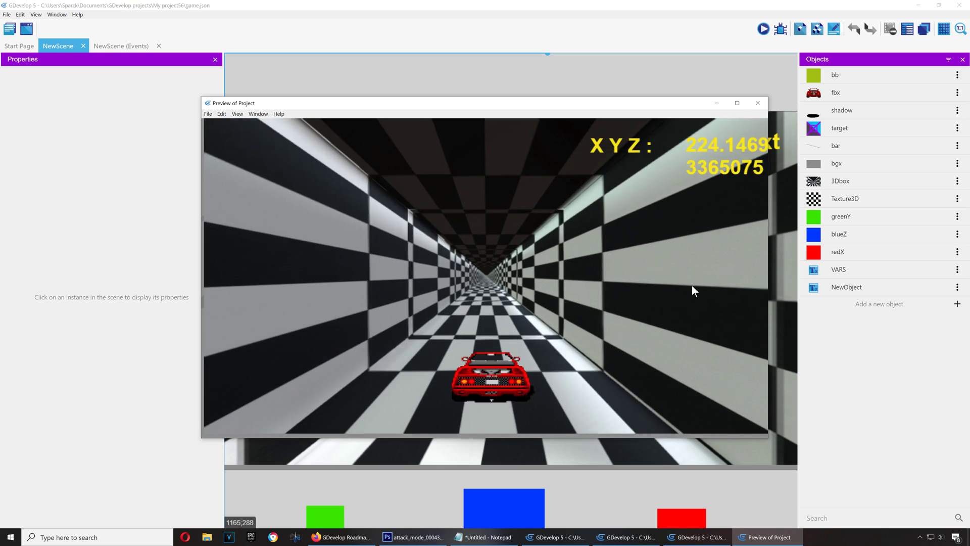
{"action": "key", "text": "Left"}
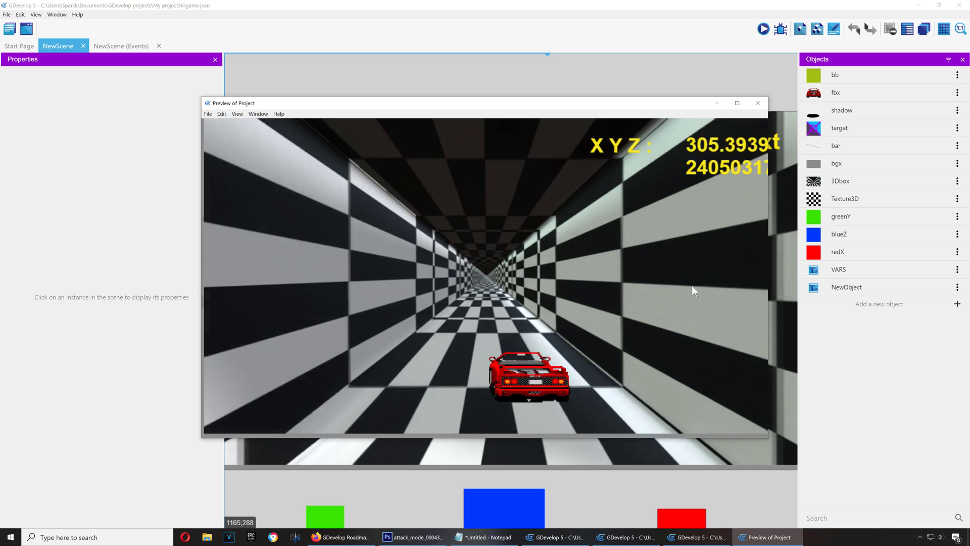
{"action": "key", "text": "Left"}
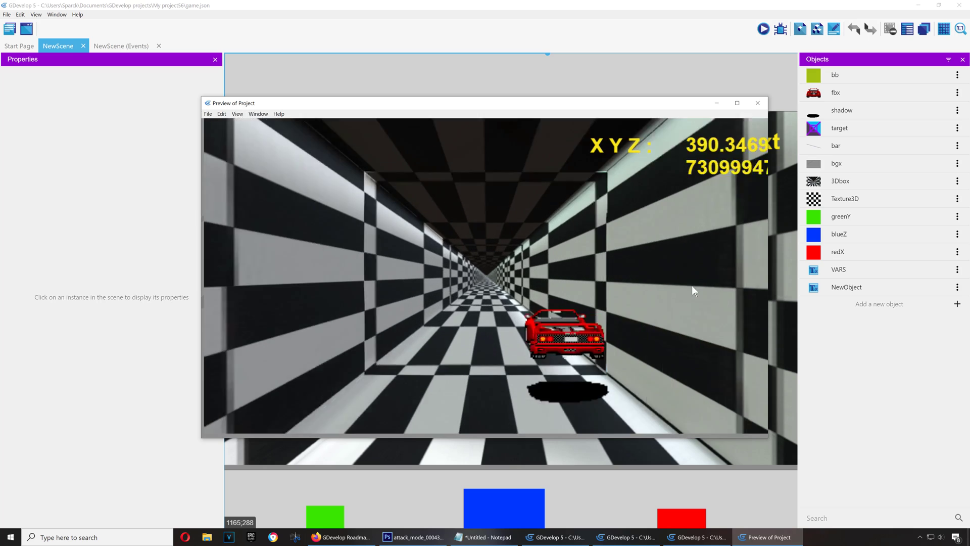
{"action": "key", "text": "Right"}
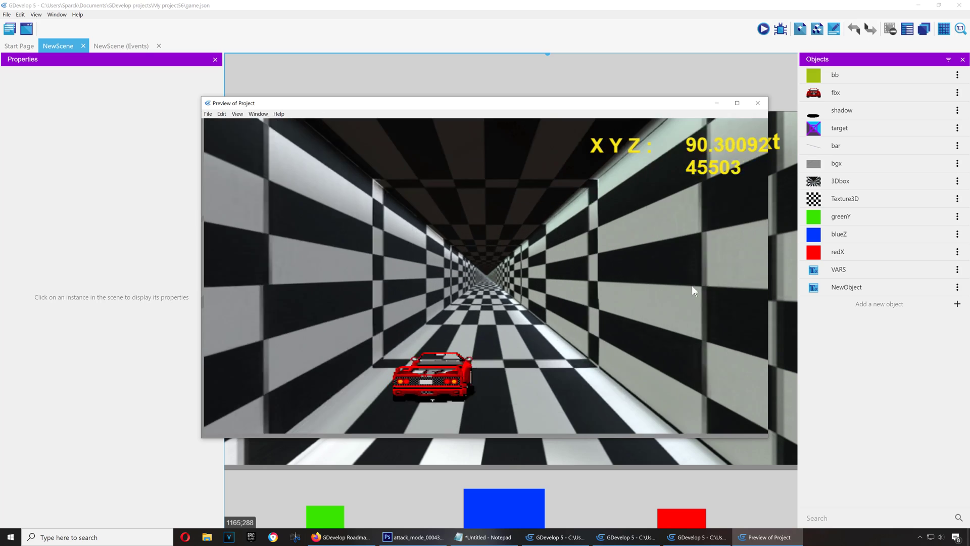
{"action": "key", "text": "Left"}
{"action": "key", "text": "Right"}
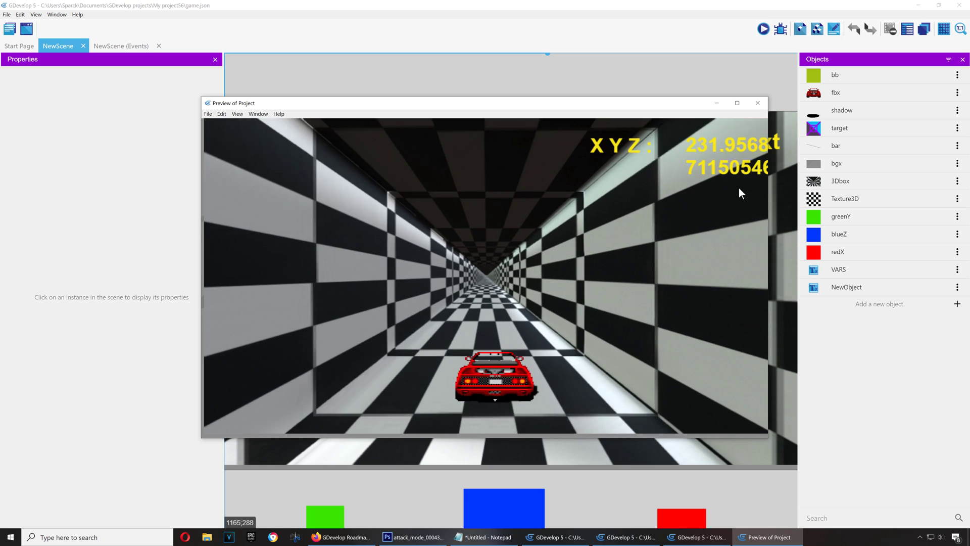
{"action": "left_click", "coordinate": [758, 103]}
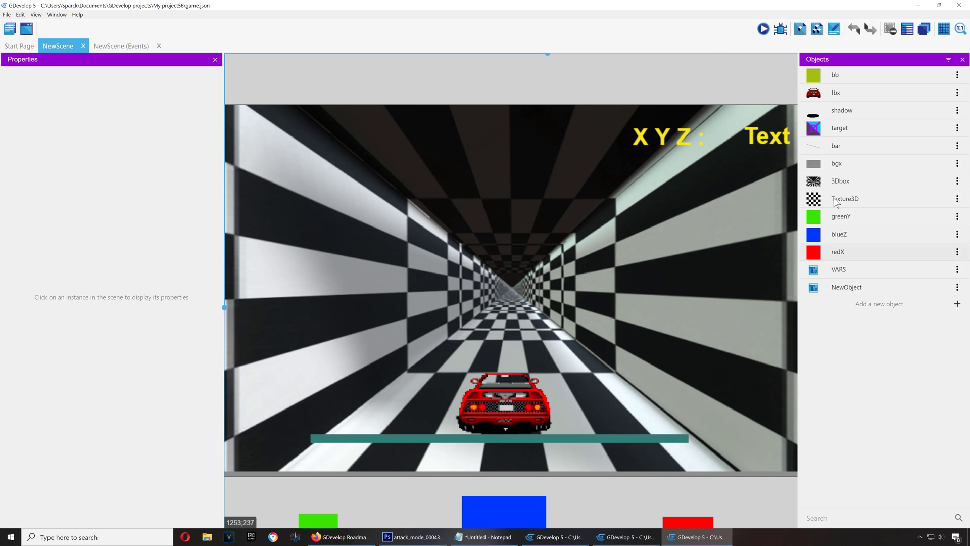
Play the 3Dbox object's pre-rendered tunnel animation in its editor, then close it with OK
{"action": "left_click", "coordinate": [959, 183]}
{"action": "left_click", "coordinate": [935, 195]}
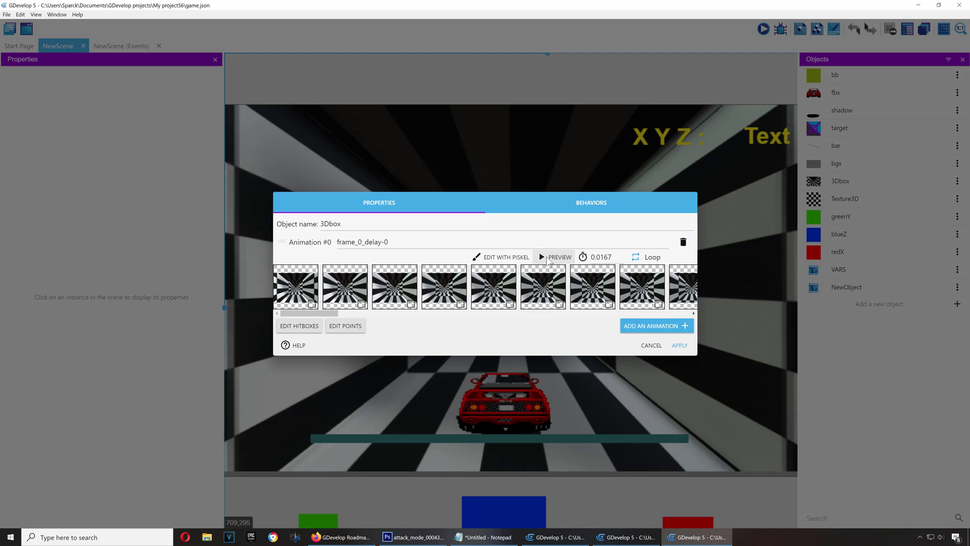
{"action": "left_click", "coordinate": [547, 256]}
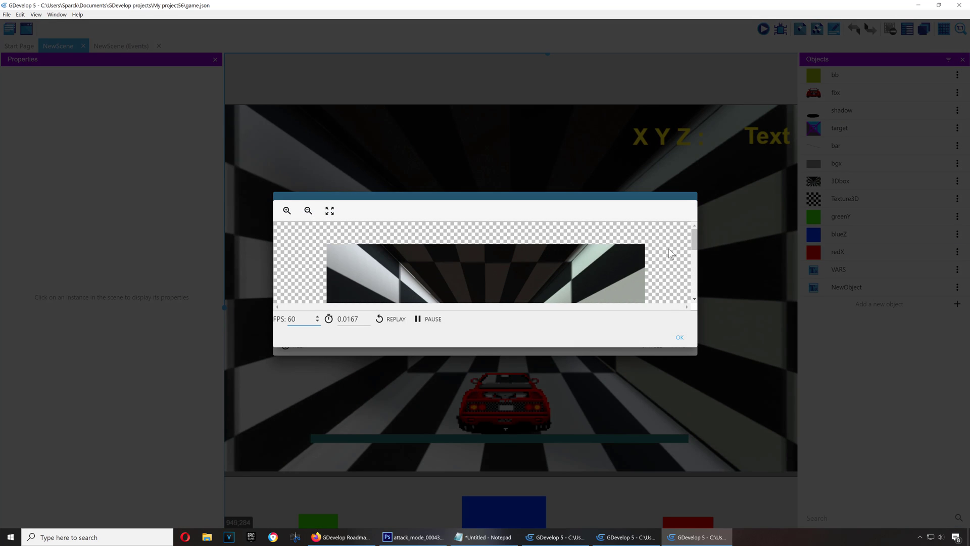
{"action": "left_click_drag", "start_coordinate": [695, 239], "coordinate": [676, 269]}
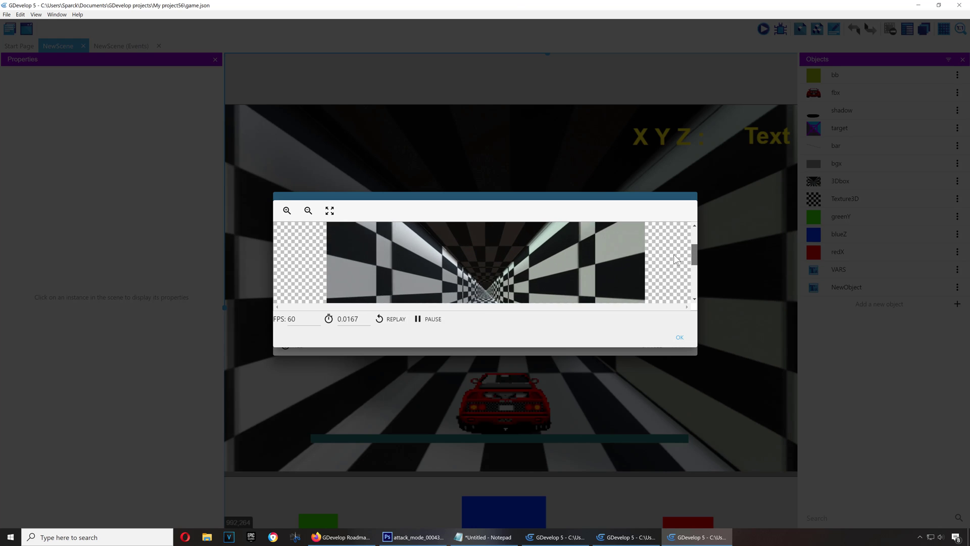
{"action": "scroll", "coordinate": [673, 265], "scroll_direction": "down", "scroll_amount": 2}
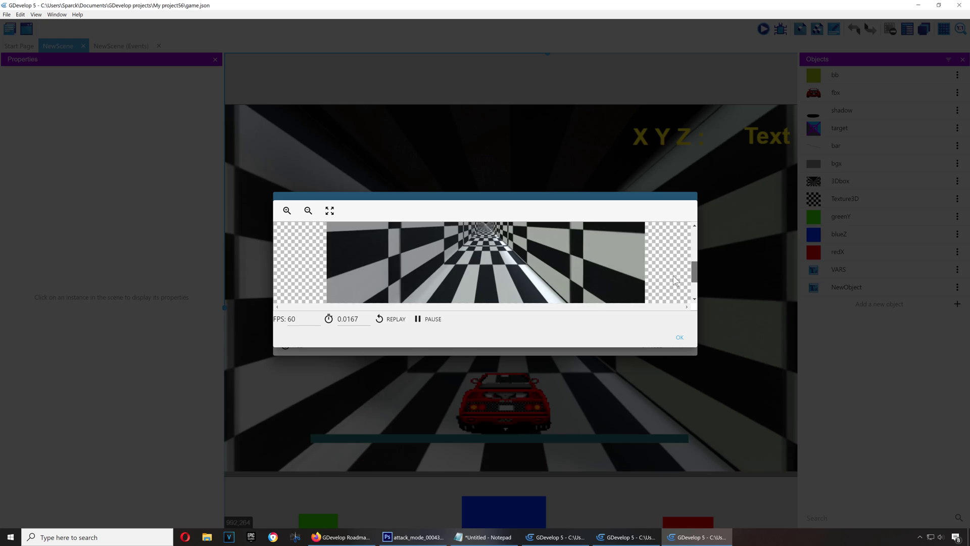
{"action": "scroll", "coordinate": [672, 268], "scroll_direction": "up", "scroll_amount": 2}
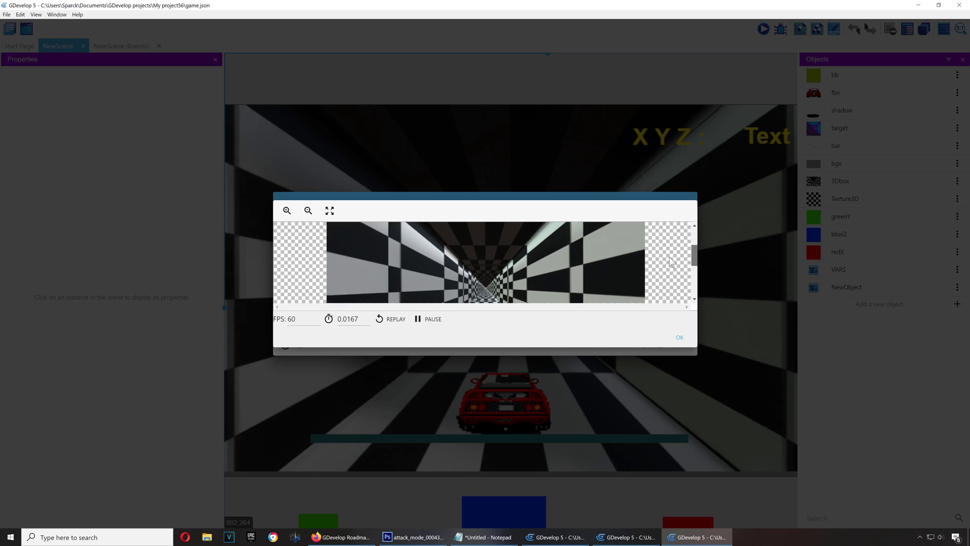
{"action": "left_click", "coordinate": [679, 337]}
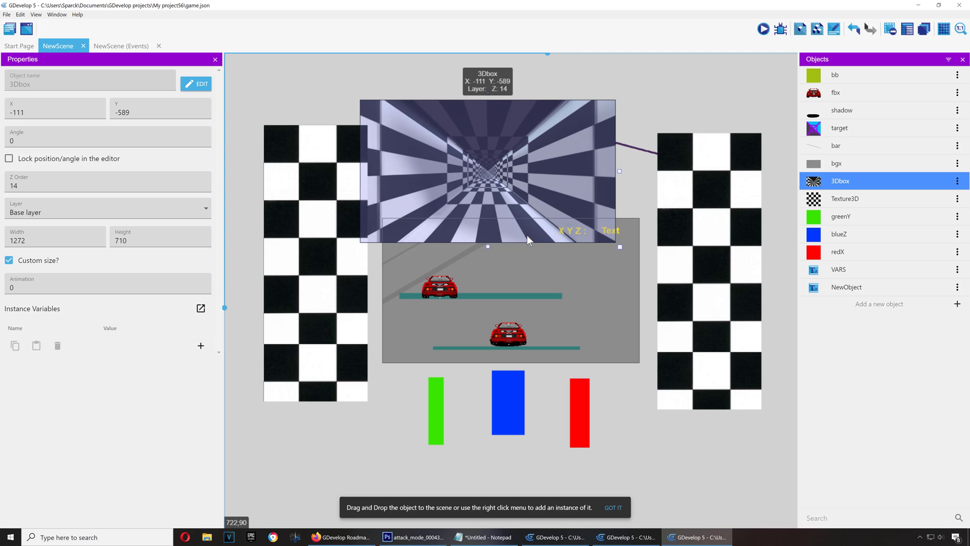
Move the 3Dbox tunnel up to X -53, Y -778 and preview the cars on grey
{"action": "left_click_drag", "start_coordinate": [527, 235], "coordinate": [544, 182]}
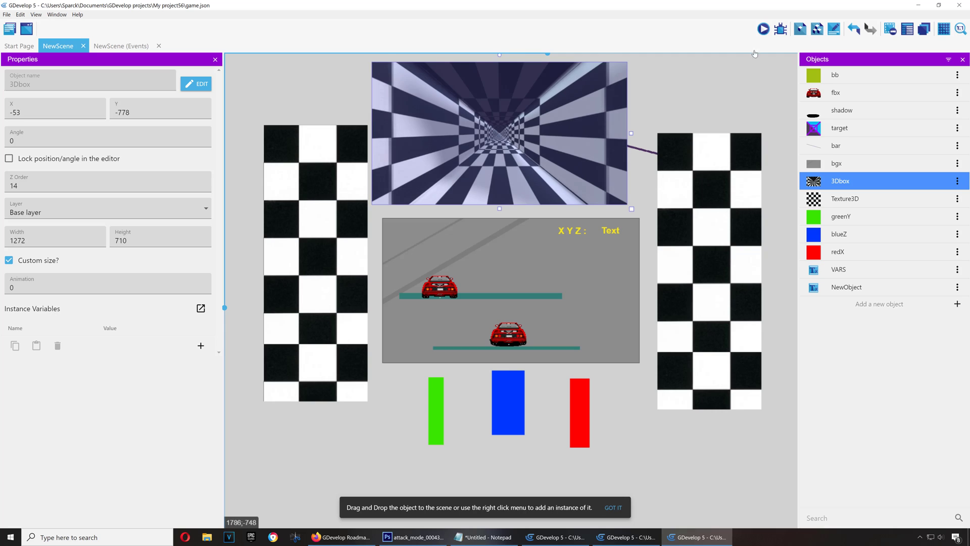
{"action": "left_click", "coordinate": [763, 30]}
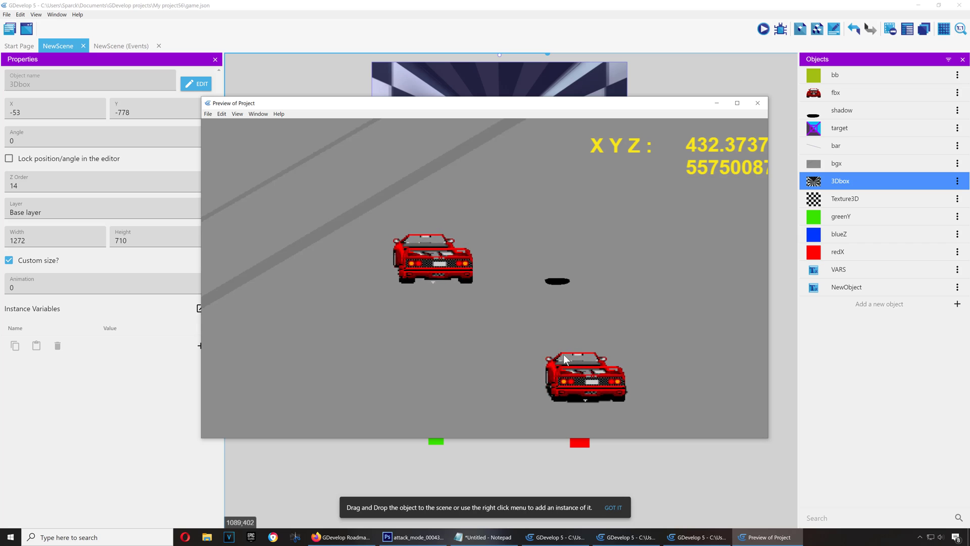
Close the preview, deselect the scene, and switch to the GDevelop Roadmap Trello board
{"action": "left_click", "coordinate": [757, 102]}
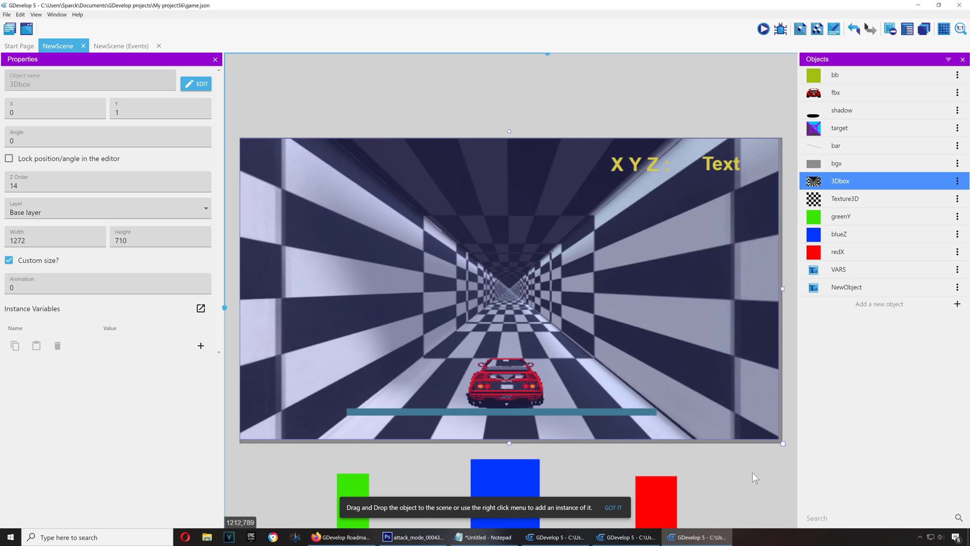
{"action": "left_click", "coordinate": [751, 473]}
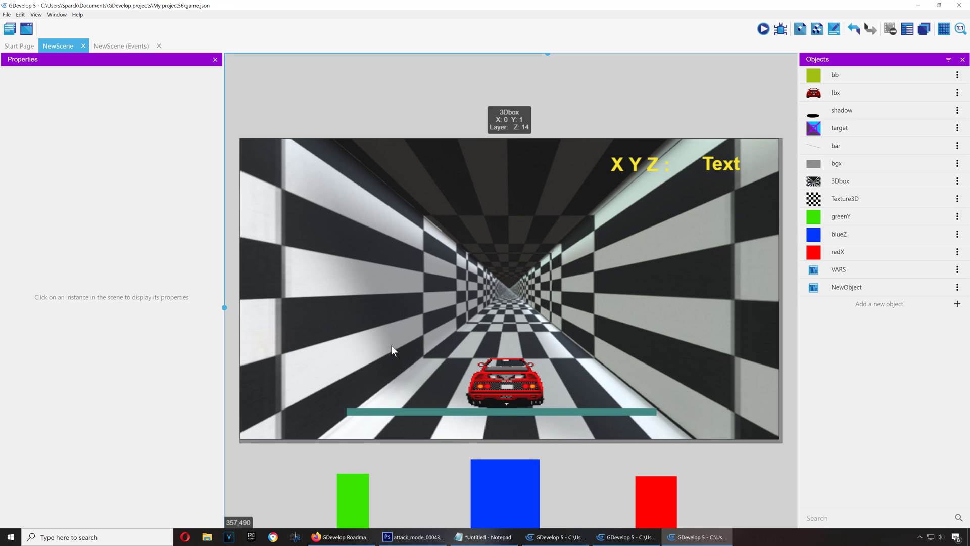
{"action": "left_click", "coordinate": [354, 539]}
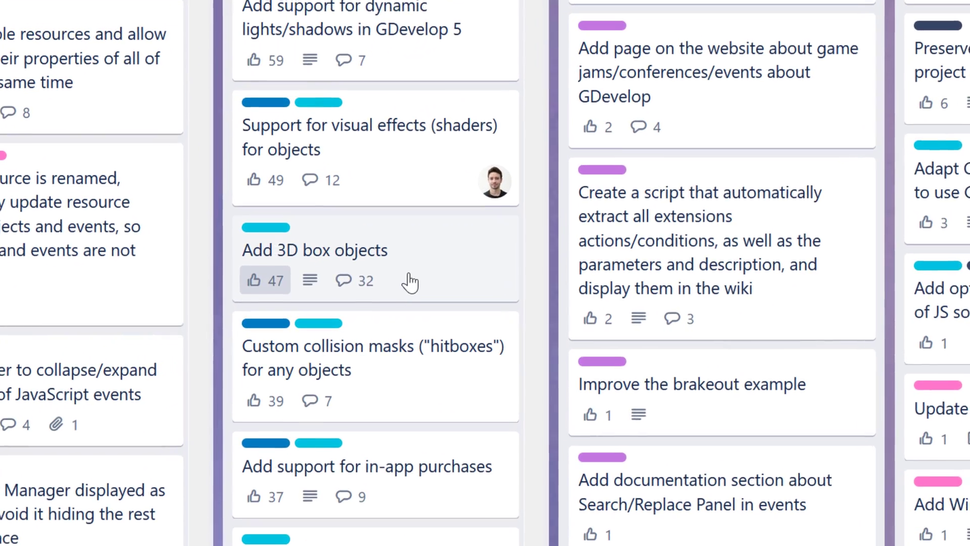
Open the 'Add 3D box objects' card and its linked card about plane-rendered sprites
{"action": "left_click", "coordinate": [412, 281]}
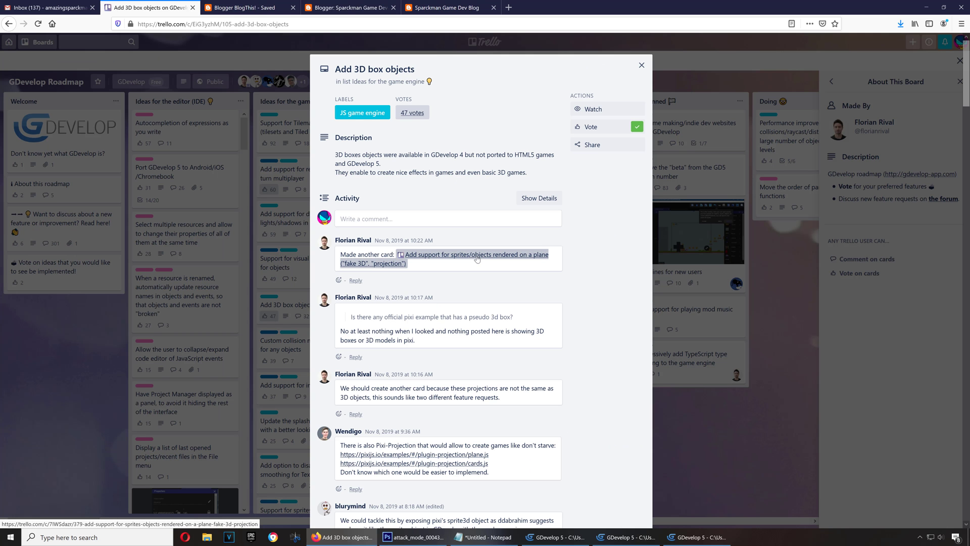
{"action": "left_click", "coordinate": [477, 259]}
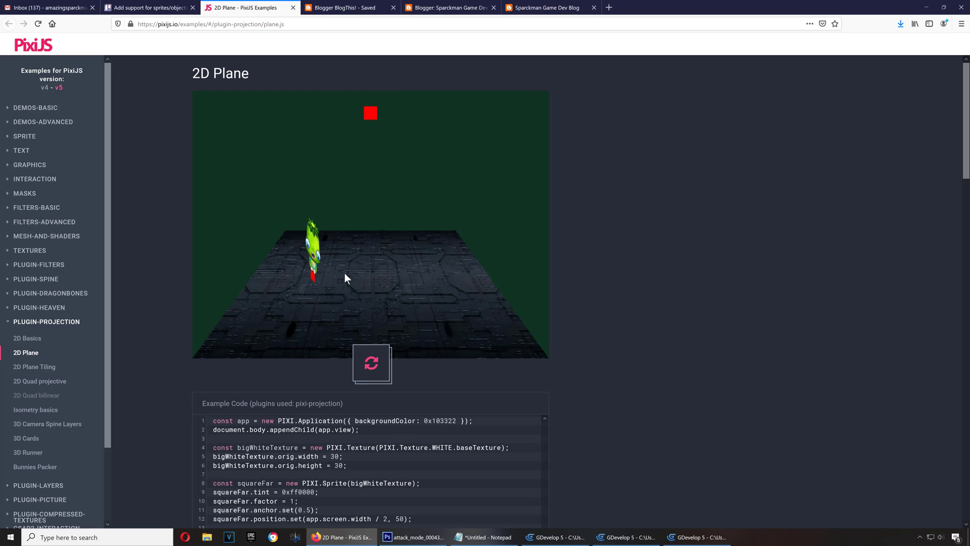
Drag the far red square down to flatten the 2D Plane floor's perspective
{"action": "left_click_drag", "start_coordinate": [368, 119], "coordinate": [357, 70]}
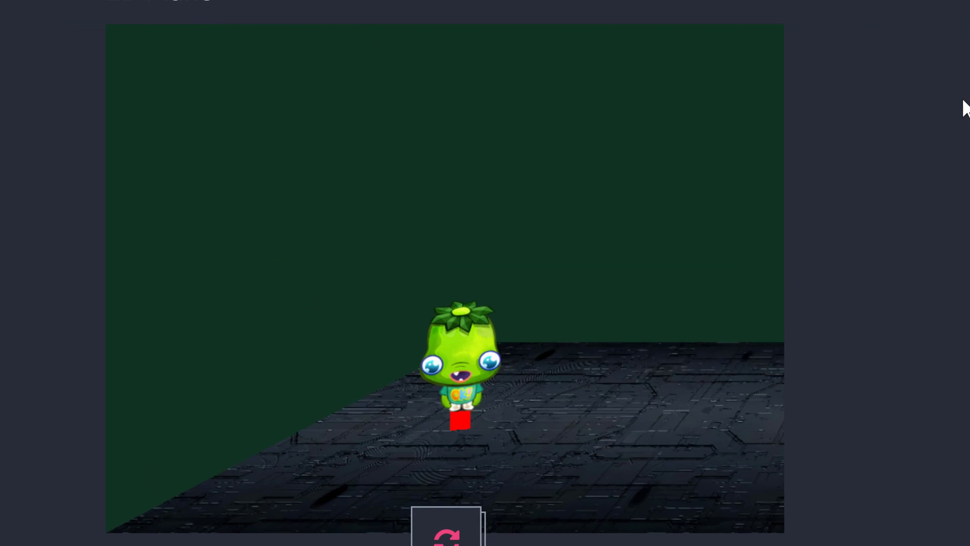